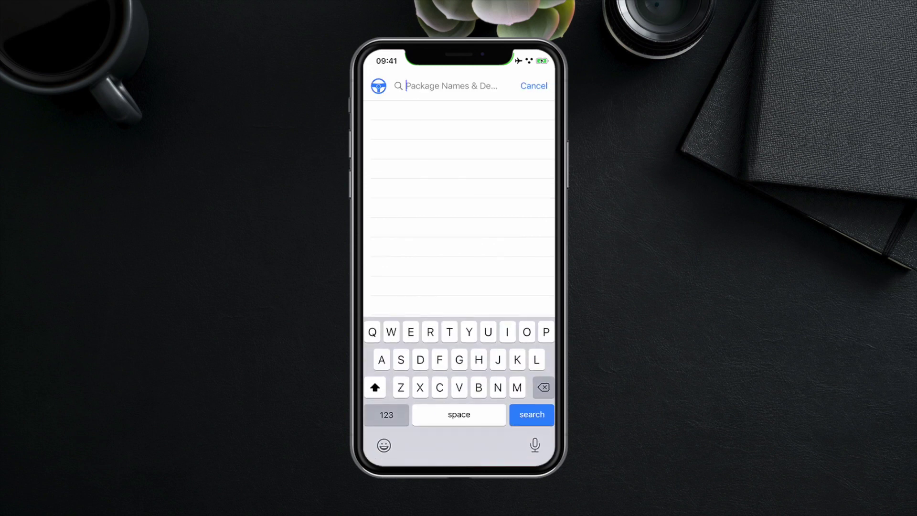
# Search Cydia for AppSync to check that AppSync Unified 76.0 is installed.
pyautogui.write('Appsy')
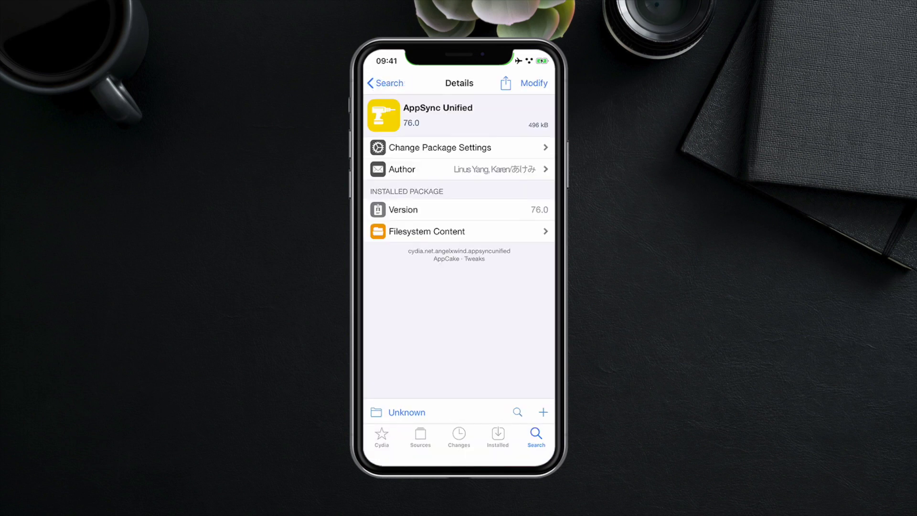
pyautogui.write('Fle')
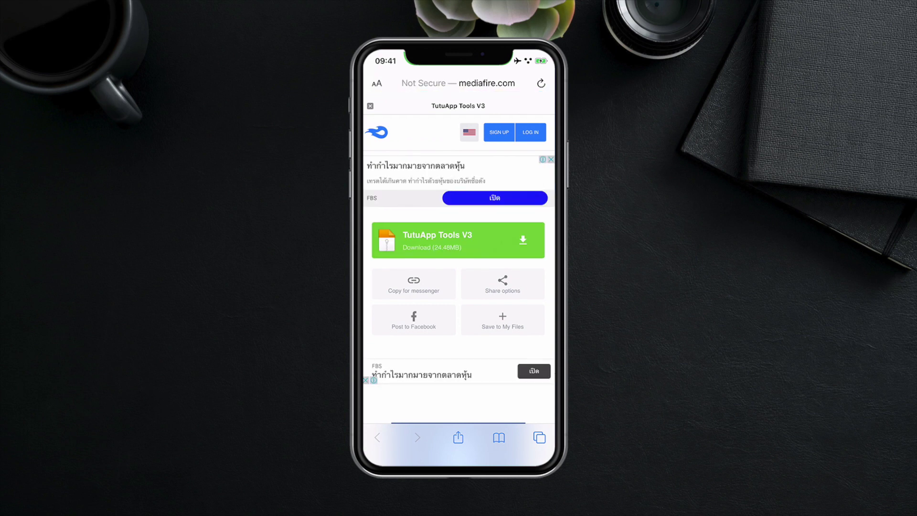
# Download TutuApp Tools V3.zip (25.7 MB) from MediaFire and reveal it in Downloads.
pyautogui.click(491, 239)
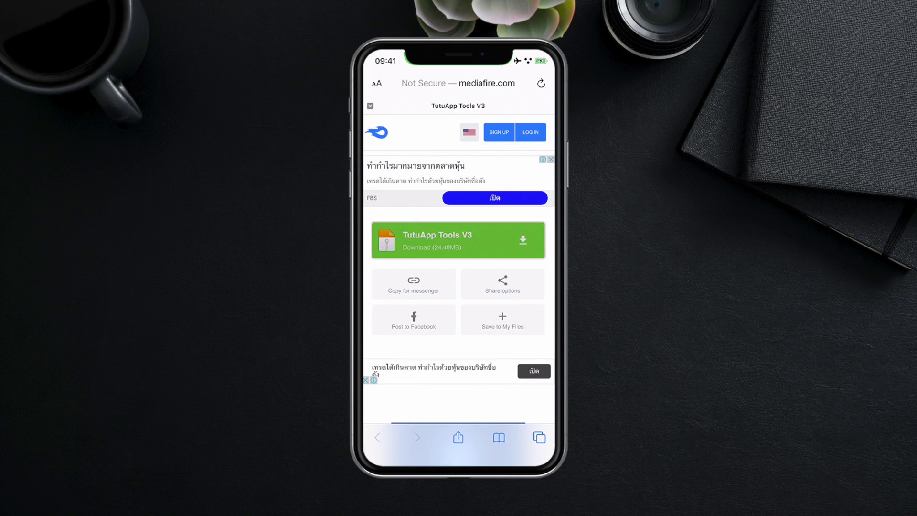
pyautogui.click(477, 282)
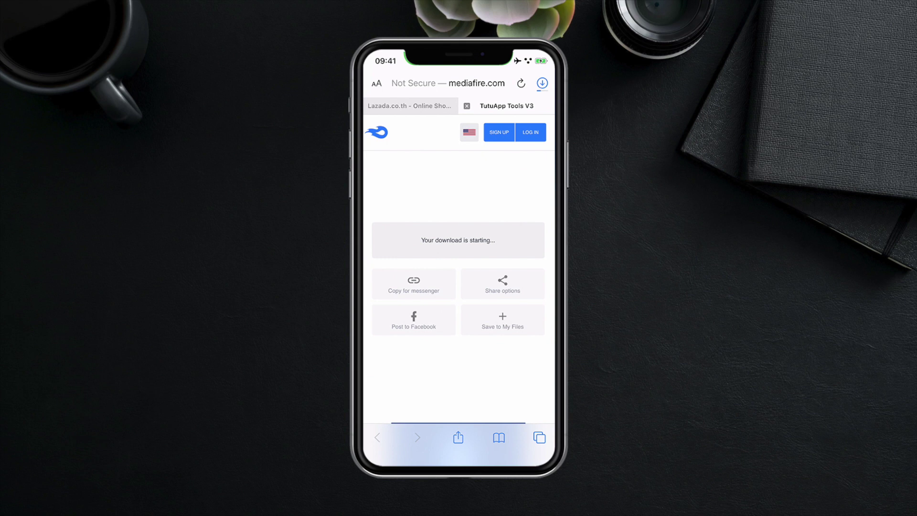
pyautogui.click(542, 83)
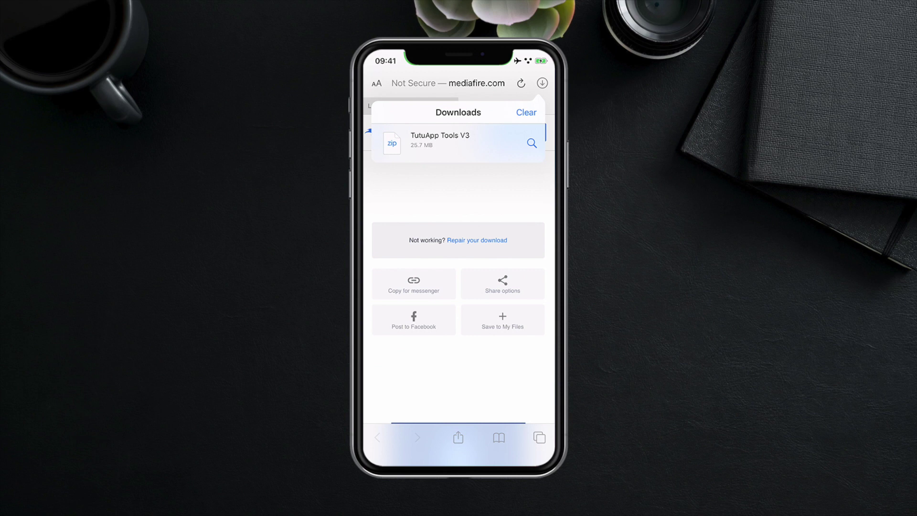
pyautogui.click(552, 142)
pyautogui.click(531, 142)
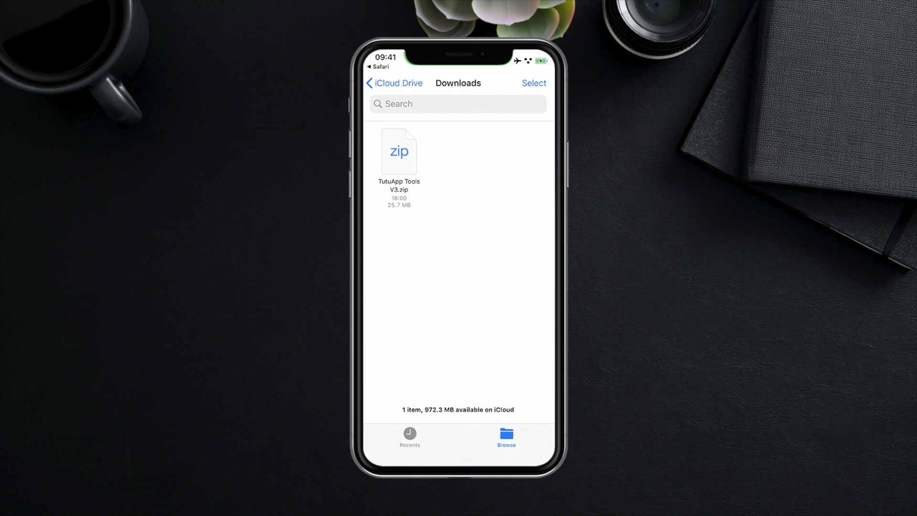
# Share TutuApp Tools V3.zip from Files and list every destination app, including Filza.
pyautogui.click(399, 152)
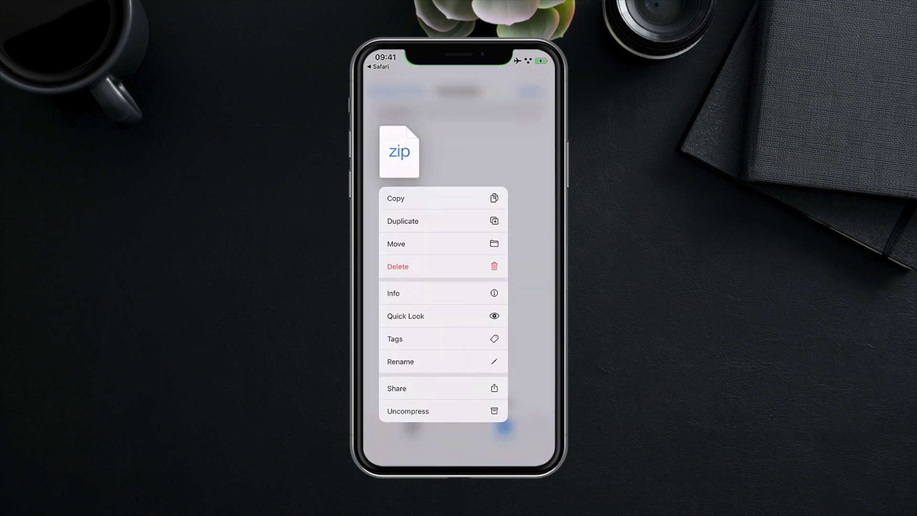
pyautogui.click(420, 388)
pyautogui.moveTo(501, 305); pyautogui.dragTo(382, 306)
pyautogui.click(529, 306)
pyautogui.scroll(-2, 458, 287)
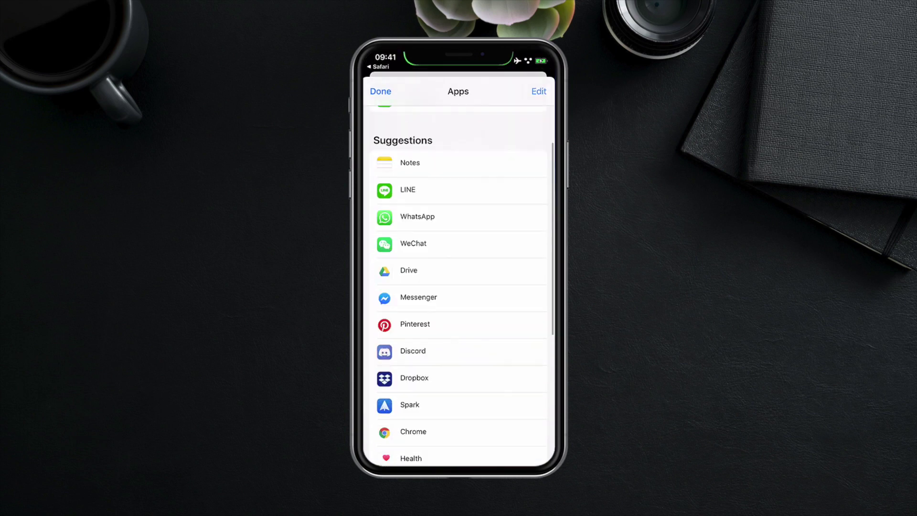
pyautogui.scroll(-5, 458, 254)
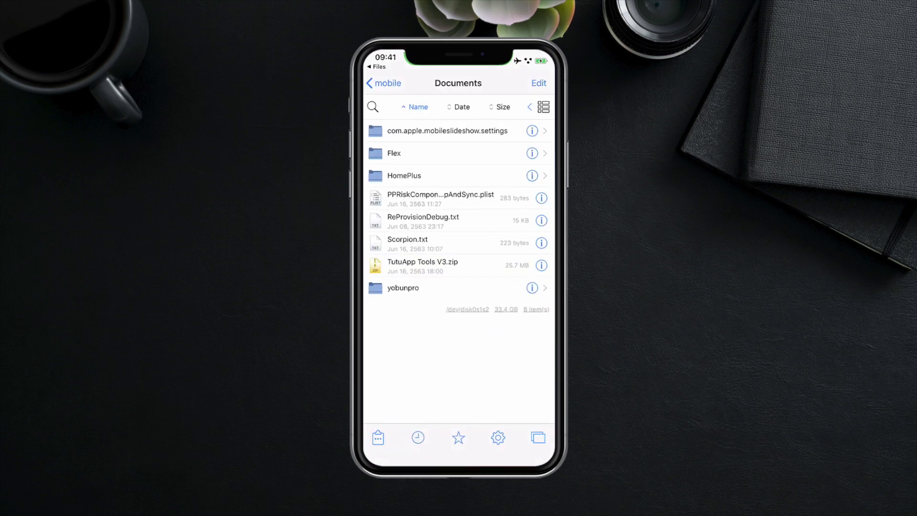
# Extract the zip in Filza and open TutuCrack3.2.2.ipa from TutuApp Tools V2 > TutuApp Crack.
pyautogui.click(473, 261)
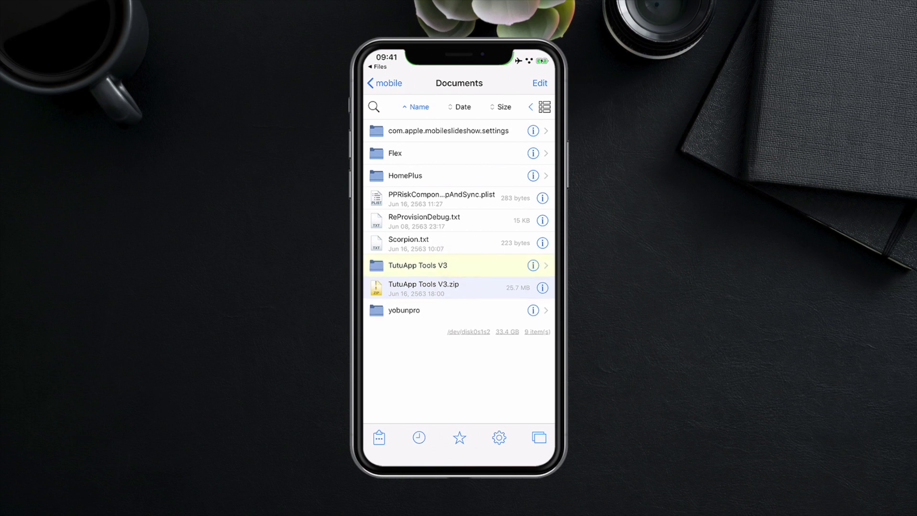
pyautogui.click(460, 264)
pyautogui.click(457, 130)
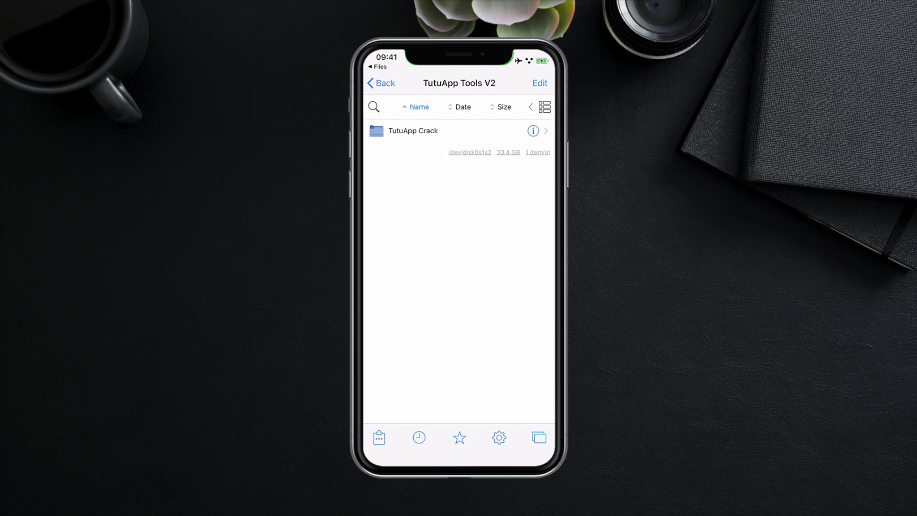
pyautogui.click(449, 129)
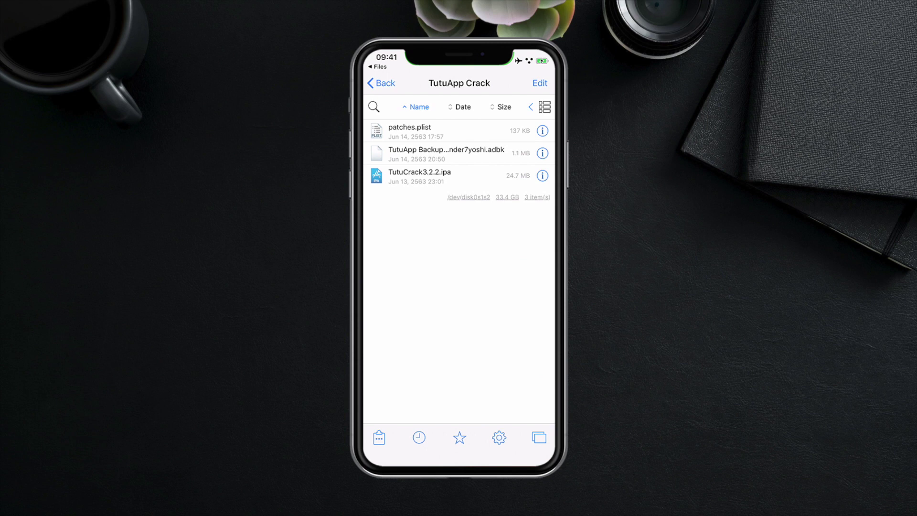
pyautogui.click(467, 174)
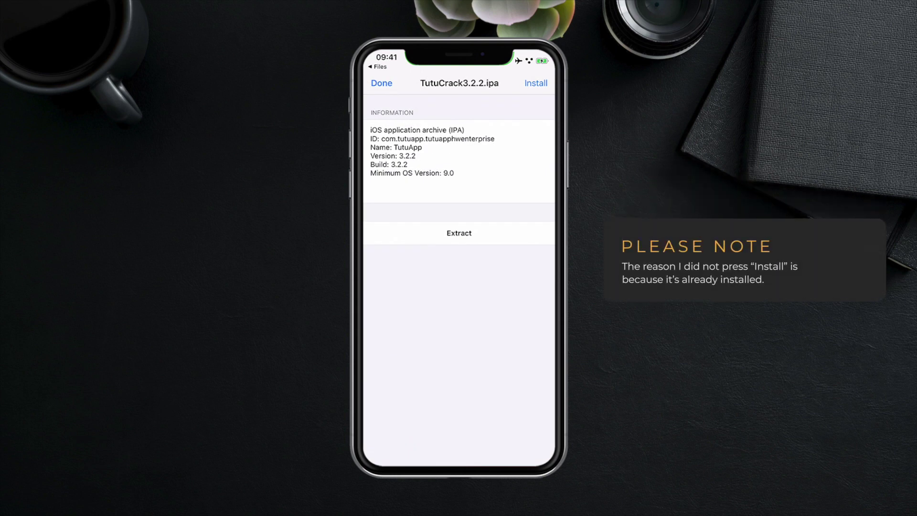
# Preview the enabled TutuApp VIP Crack patch in Flex 3 for App Store, then return to Filza.
pyautogui.click(381, 83)
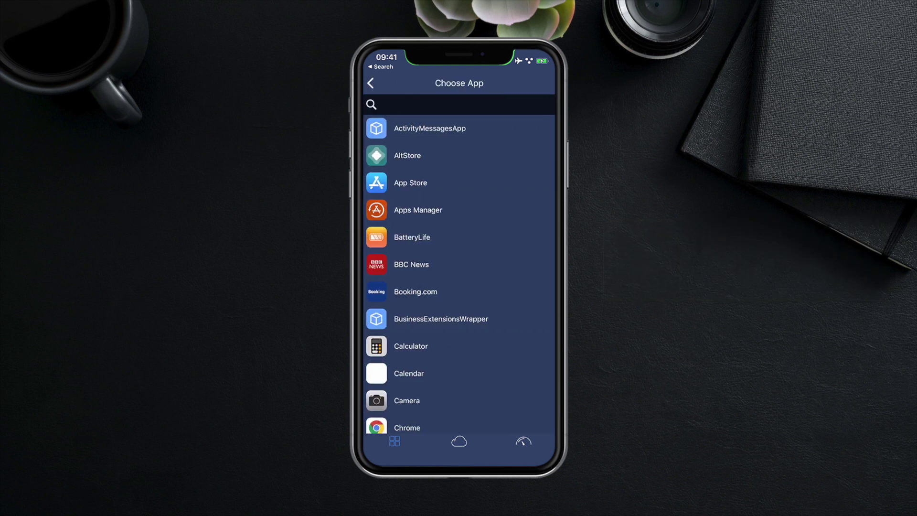
pyautogui.click(442, 183)
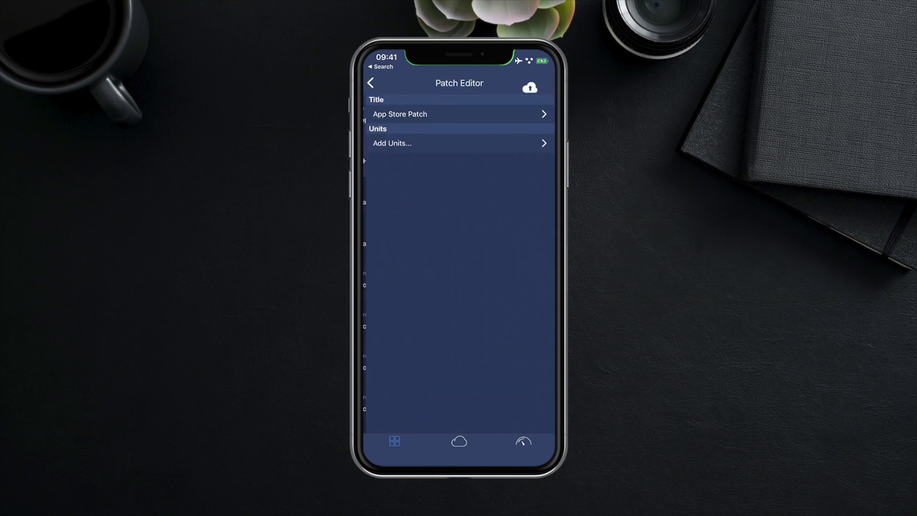
pyautogui.click(390, 83)
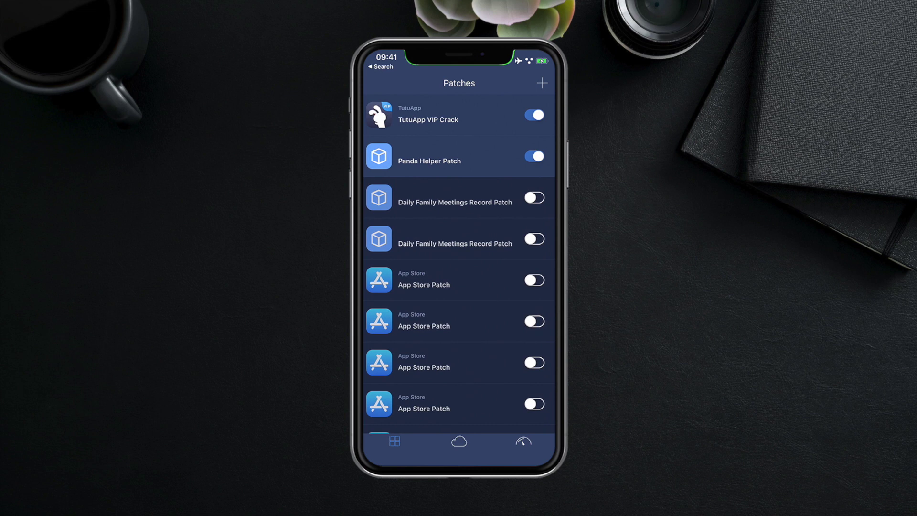
pyautogui.moveTo(391, 462); pyautogui.dragTo(525, 463)
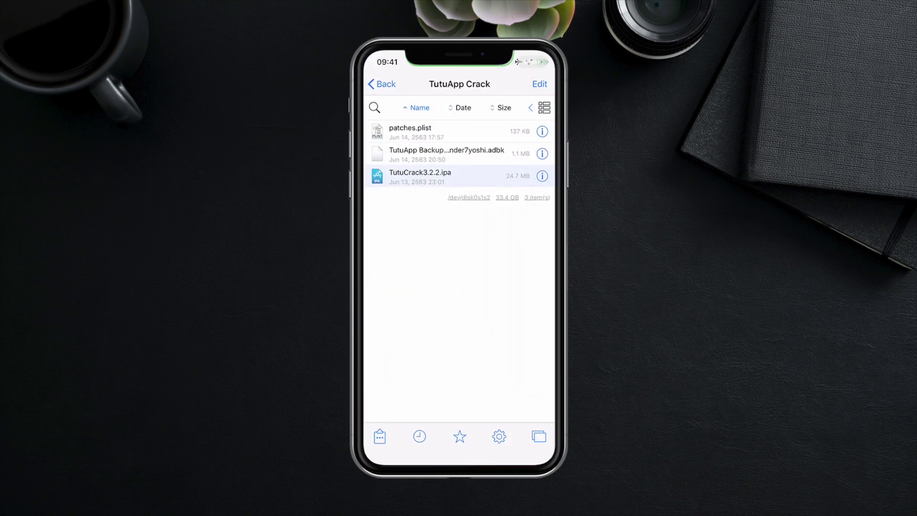
# Copy patches.plist from the TutuApp Crack folder.
pyautogui.click(520, 82)
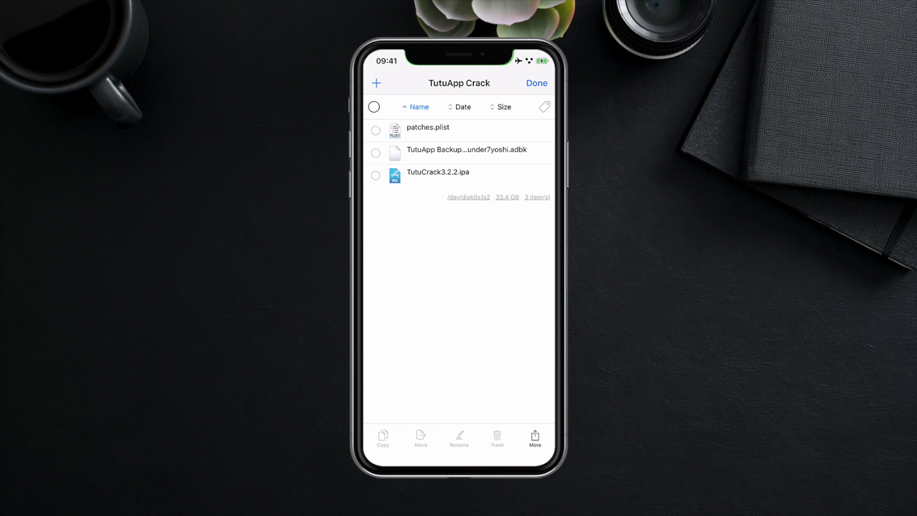
pyautogui.click(458, 130)
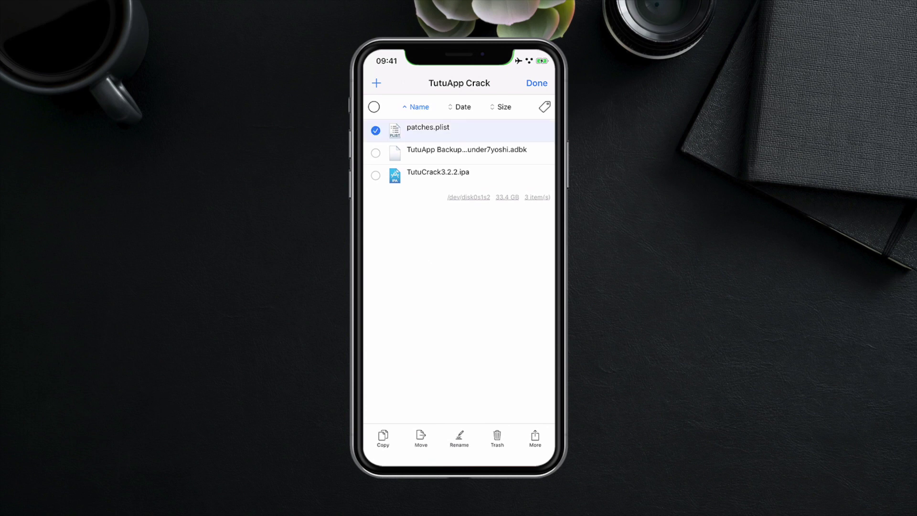
pyautogui.click(383, 435)
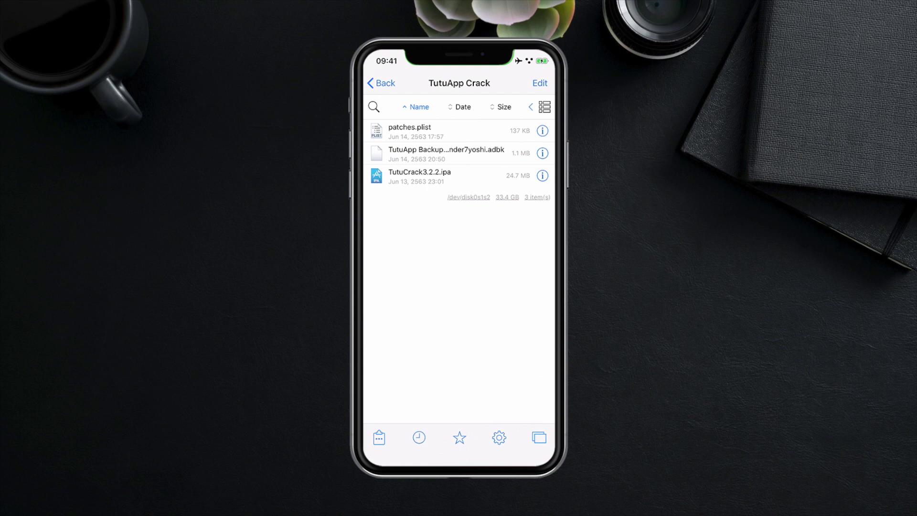
# Go back up through TutuApp Tools V2, Documents, mobile and var to the root folder.
pyautogui.click(382, 83)
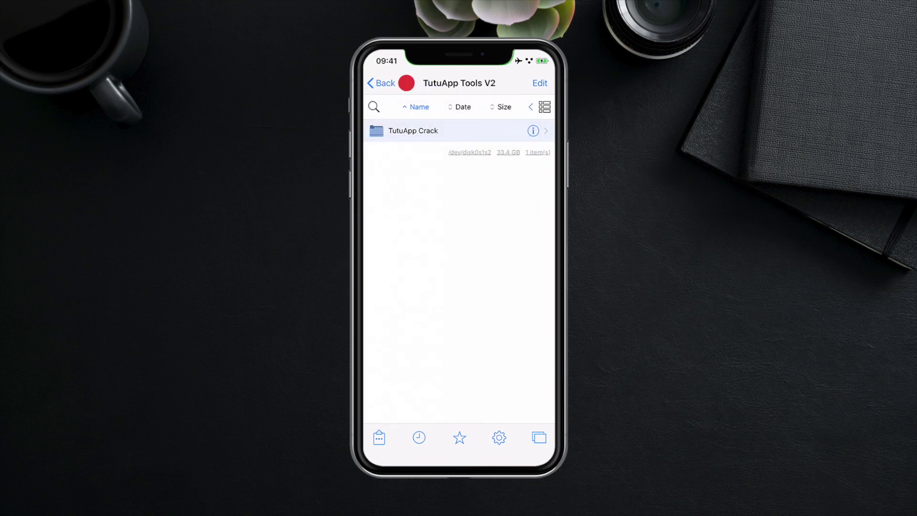
pyautogui.click(382, 83)
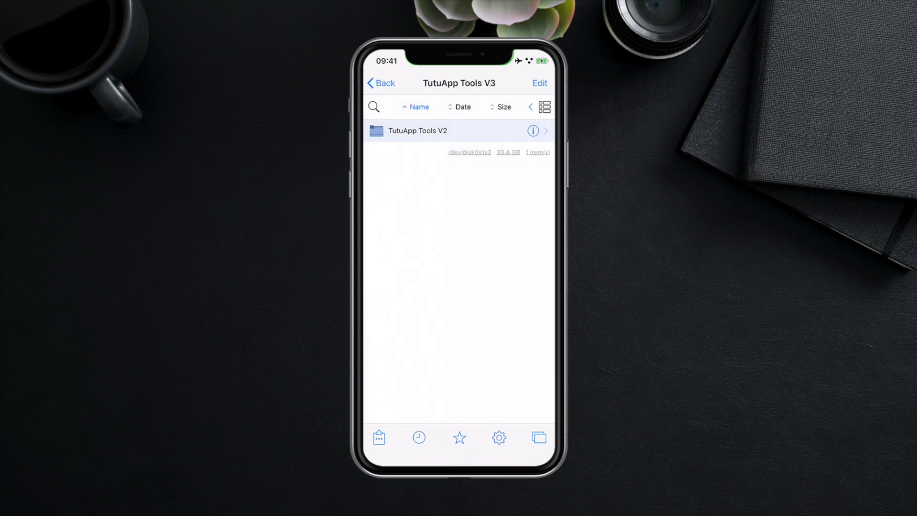
pyautogui.click(382, 83)
pyautogui.click(382, 83)
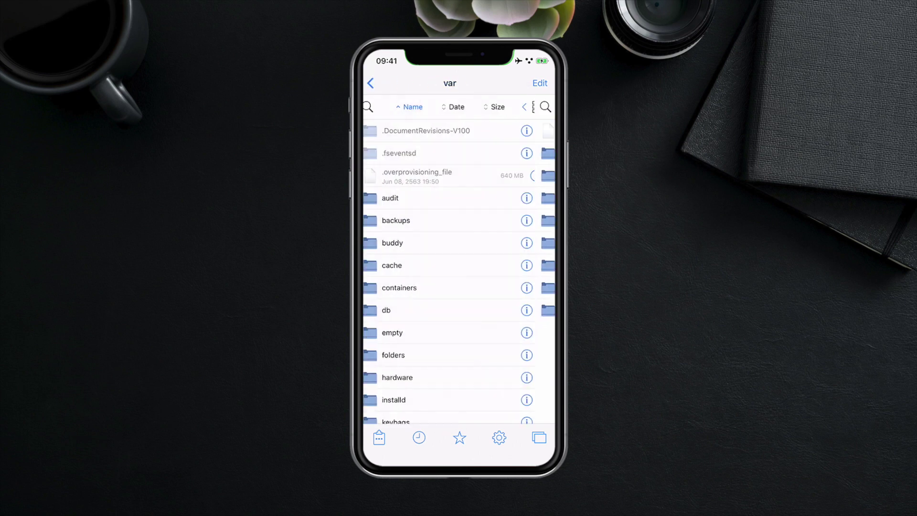
pyautogui.click(382, 83)
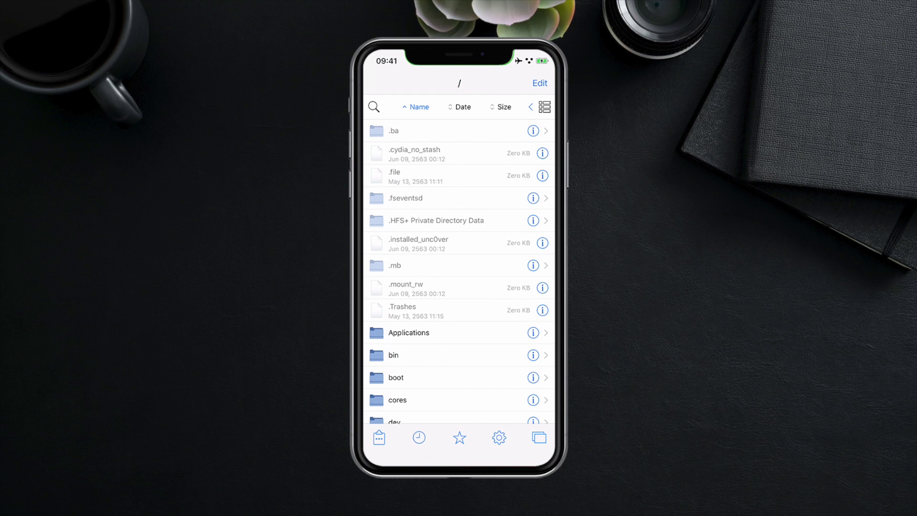
# Open /var/mobile/Library/Application Support/Flex3.
pyautogui.scroll(-5, 458, 258)
pyautogui.click(395, 413)
pyautogui.scroll(-5, 459, 257)
pyautogui.scroll(-2, 458, 258)
pyautogui.click(429, 345)
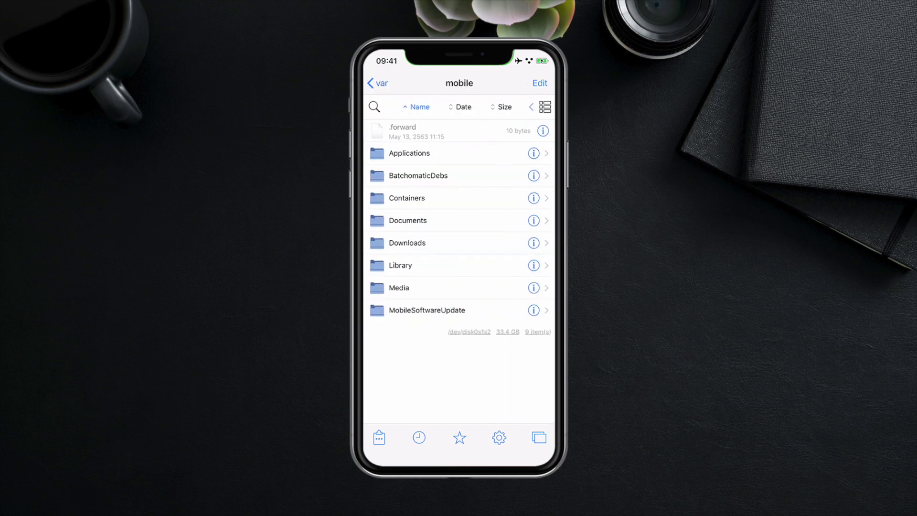
pyautogui.click(422, 264)
pyautogui.scroll(-1, 458, 258)
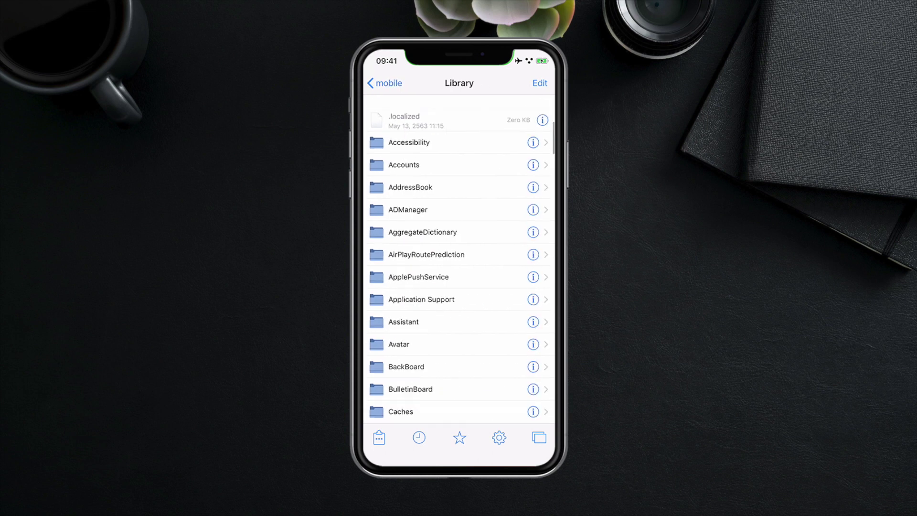
pyautogui.click(466, 293)
pyautogui.scroll(-5, 459, 258)
pyautogui.scroll(-2, 458, 258)
pyautogui.click(418, 269)
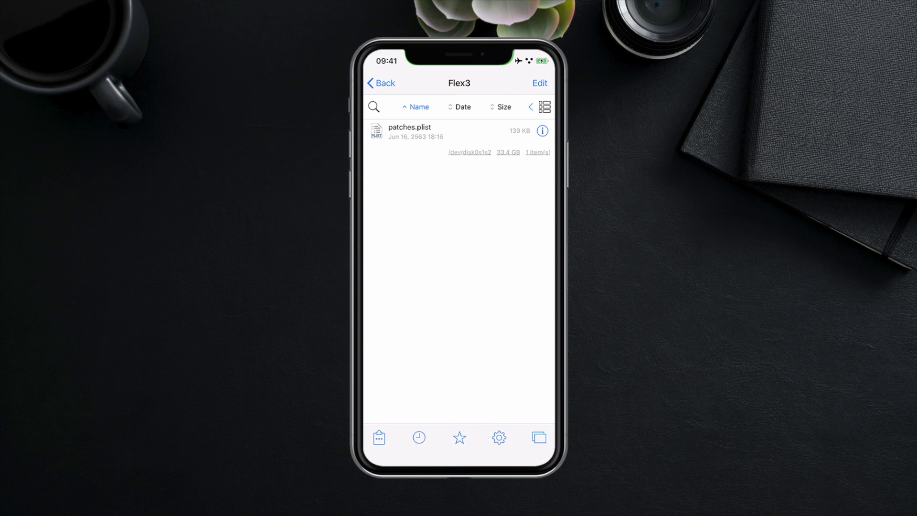
# Keep the copied patches.plist (139 KB) in Flex3, cancelling its deletion and dismissing the pasteboard options.
pyautogui.click(522, 82)
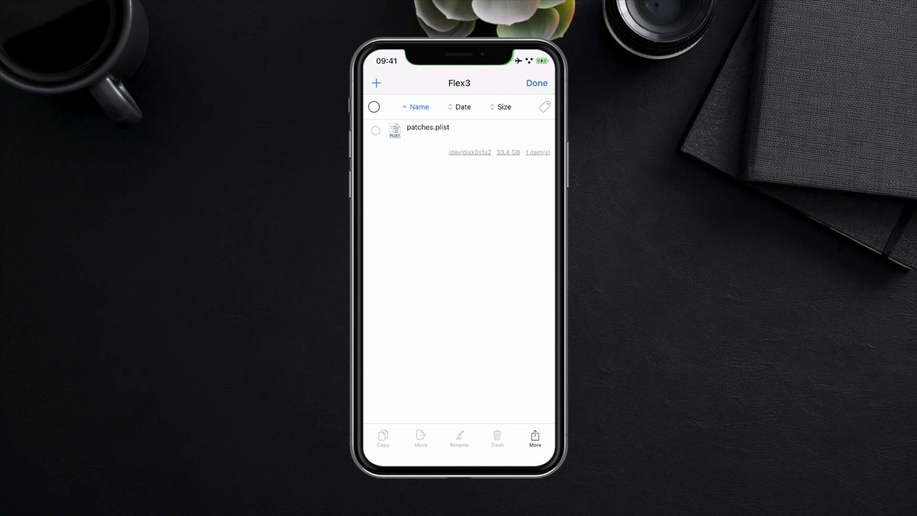
pyautogui.click(466, 130)
pyautogui.click(497, 456)
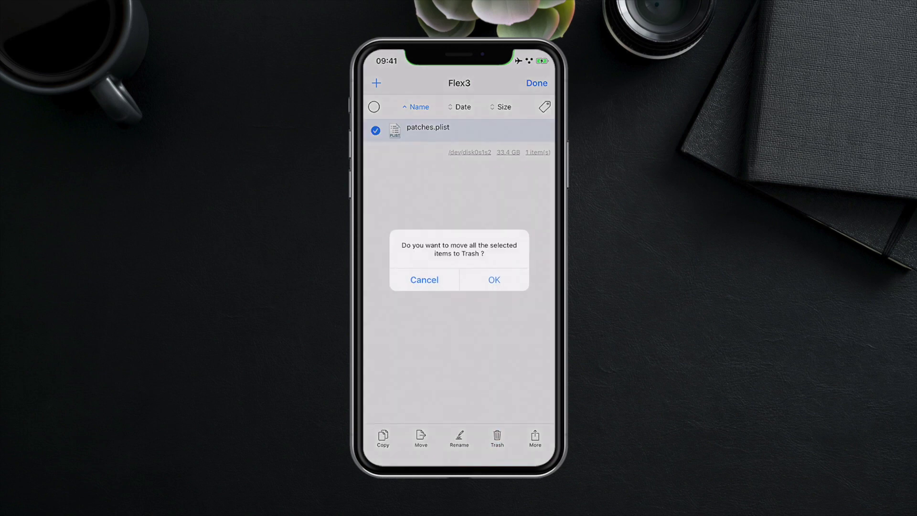
pyautogui.click(423, 279)
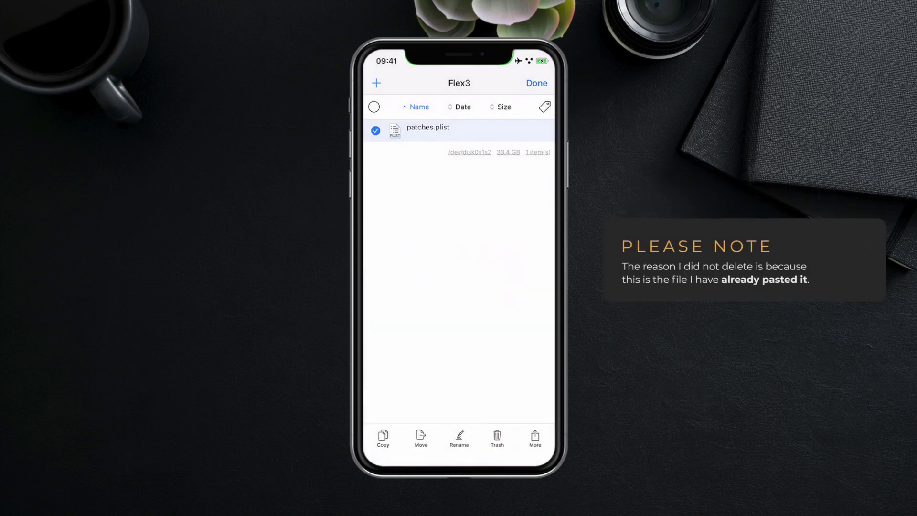
pyautogui.click(537, 83)
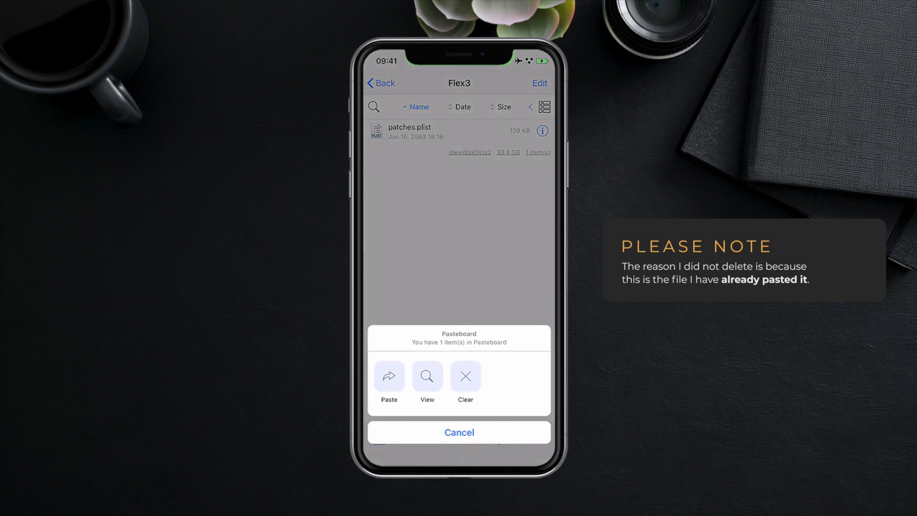
pyautogui.click(459, 432)
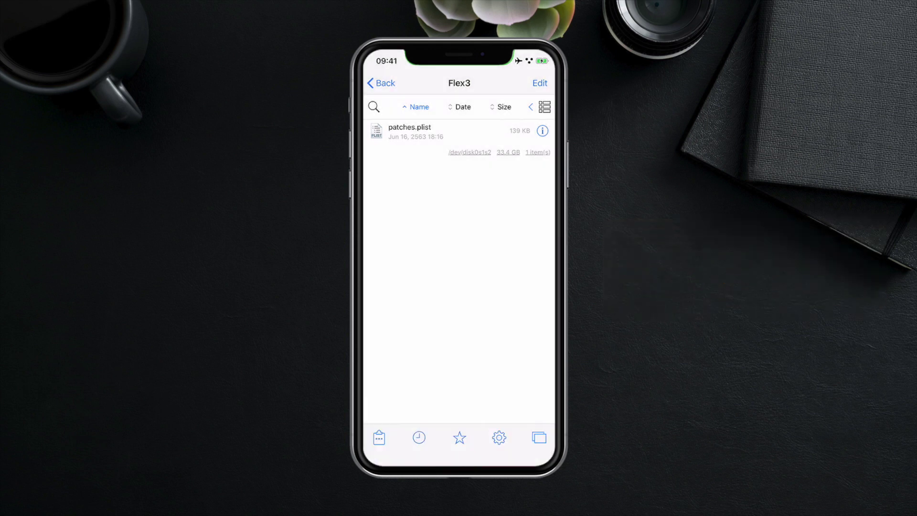
# Go via Favorites to Documents > TutuApp Tools V3 > TutuApp Tools V2 > TutuApp Crack.
pyautogui.click(459, 455)
pyautogui.click(459, 437)
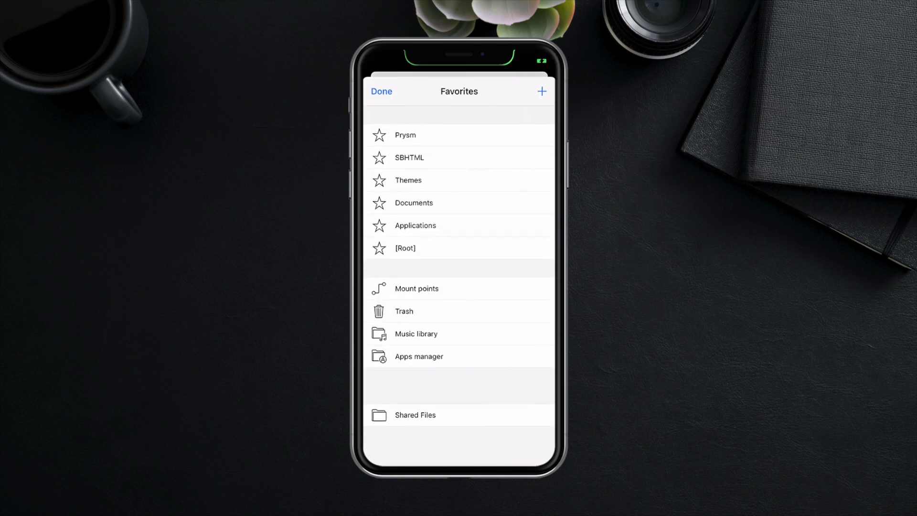
pyautogui.click(446, 202)
pyautogui.click(458, 264)
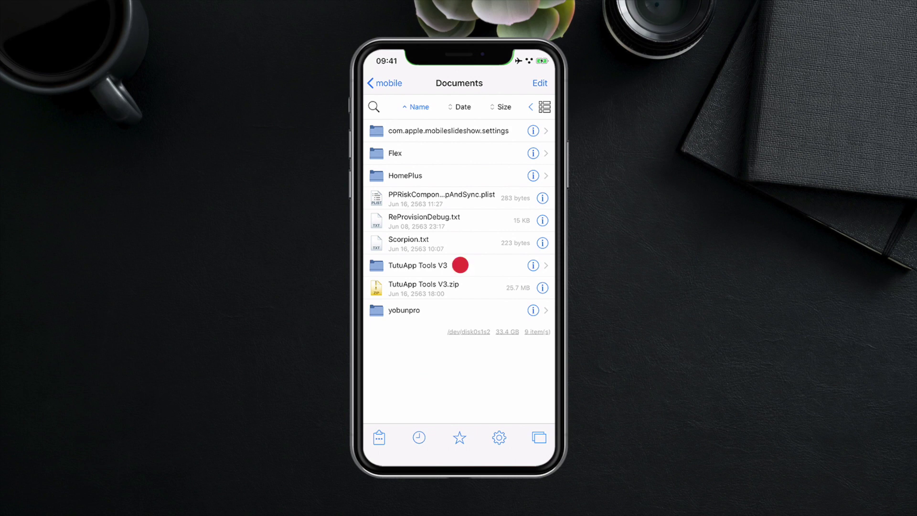
pyautogui.click(458, 129)
pyautogui.click(450, 129)
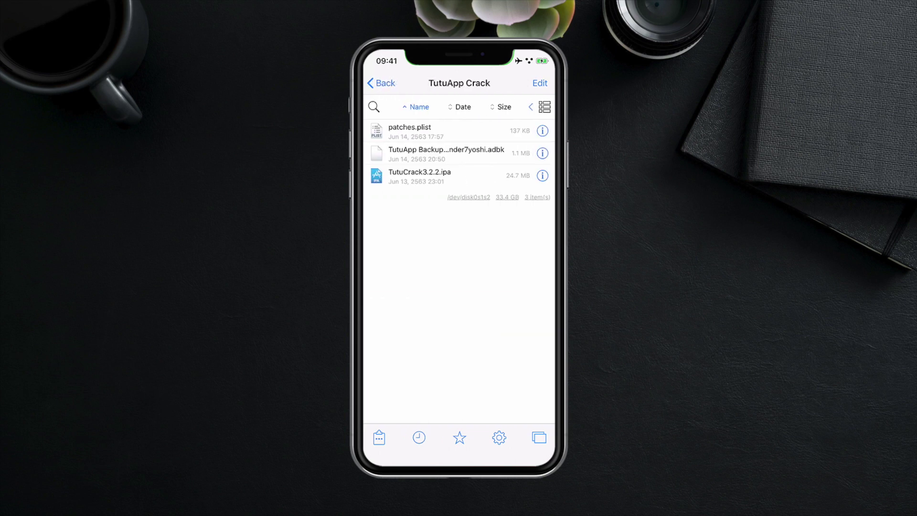
# Select the TutuApp Backup file and send it to Apps Manager via Open in.
pyautogui.click(538, 83)
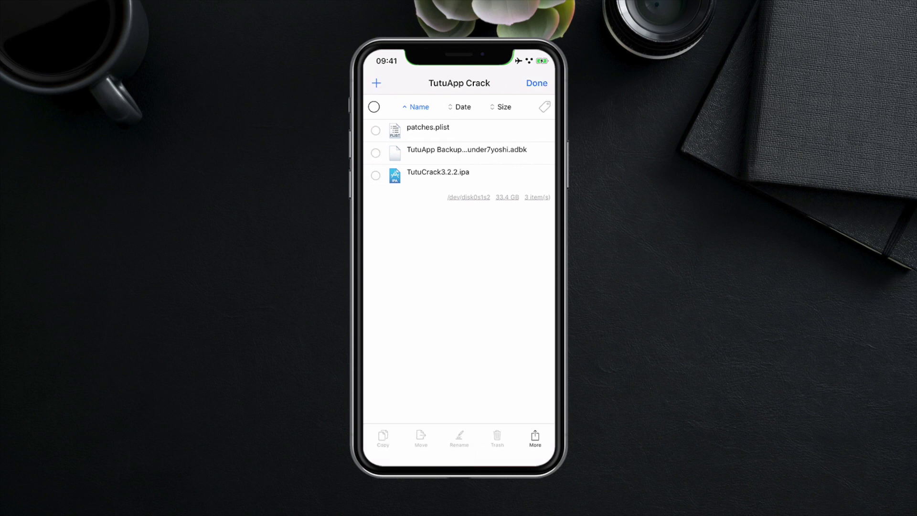
pyautogui.click(537, 147)
pyautogui.click(375, 153)
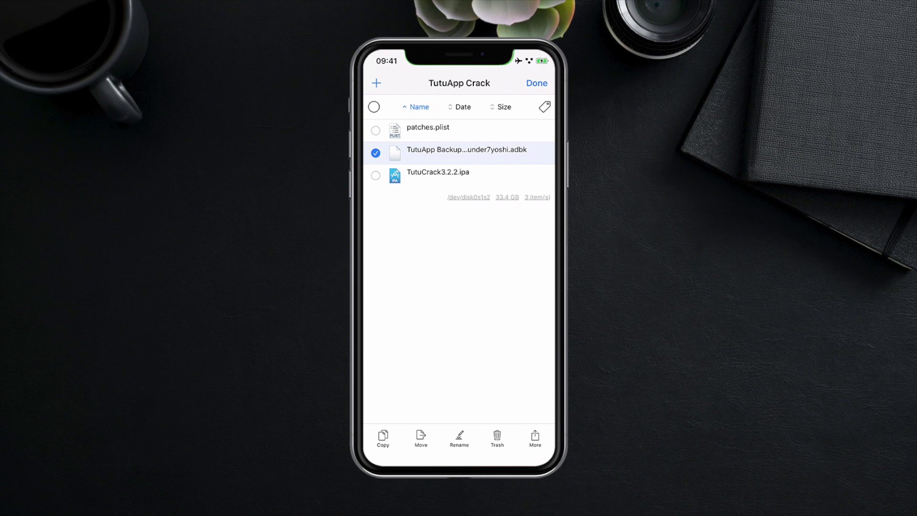
pyautogui.click(535, 437)
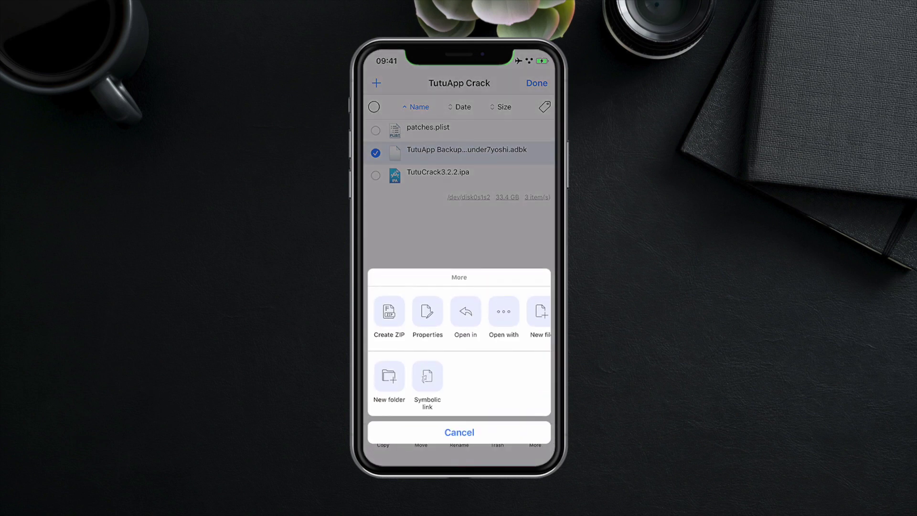
pyautogui.click(467, 287)
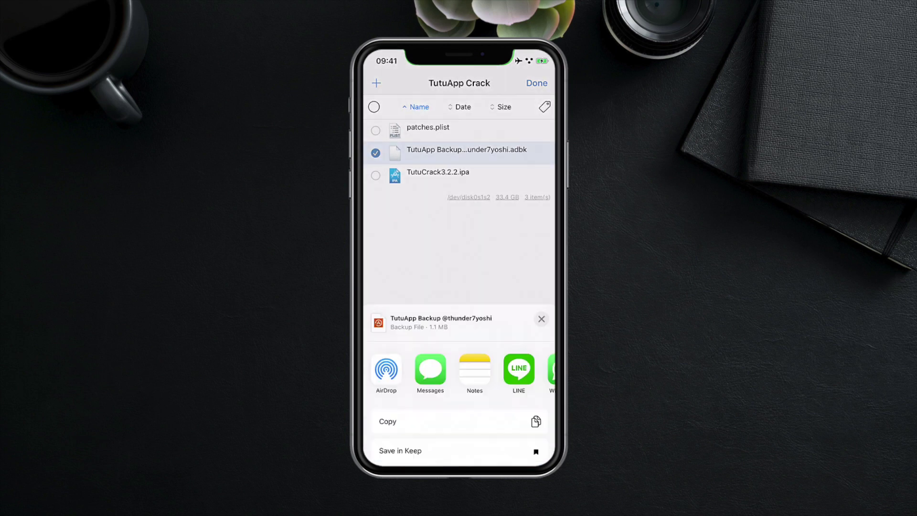
pyautogui.moveTo(525, 306); pyautogui.dragTo(382, 305)
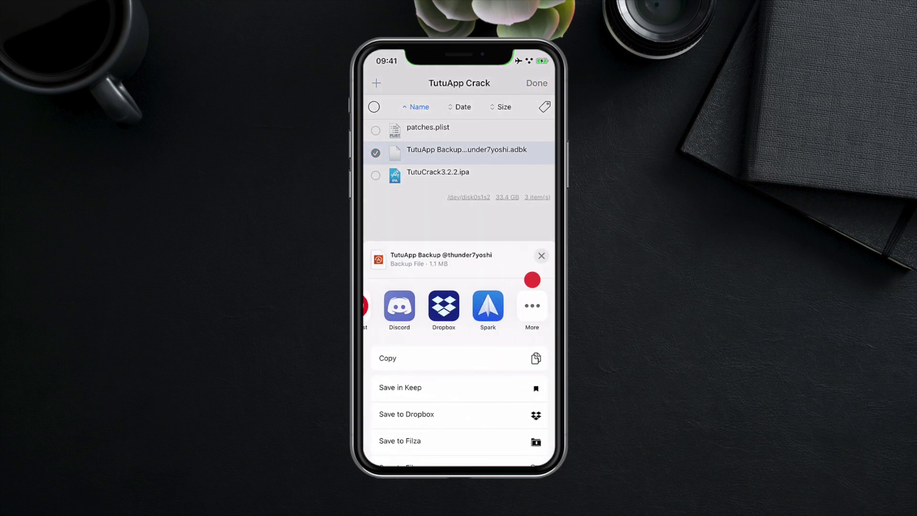
pyautogui.click(532, 279)
pyautogui.scroll(-5, 458, 286)
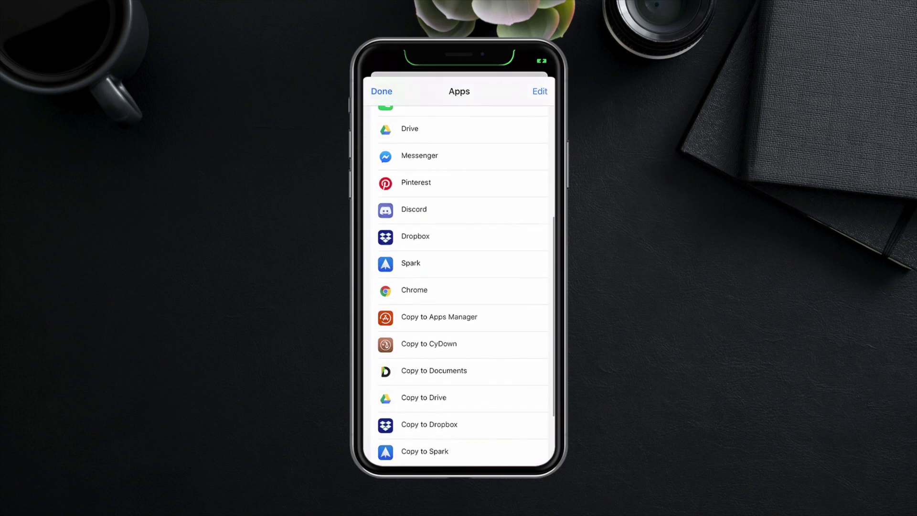
pyautogui.scroll(-2, 458, 286)
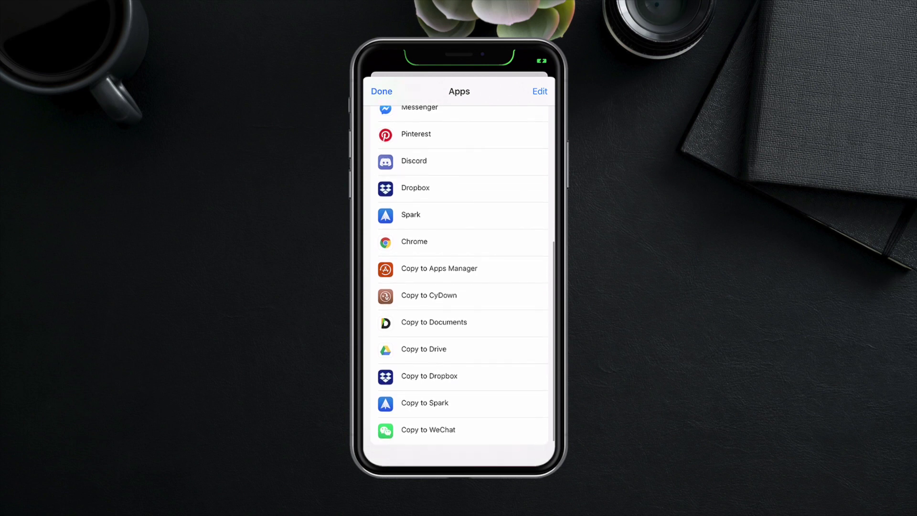
pyautogui.click(491, 270)
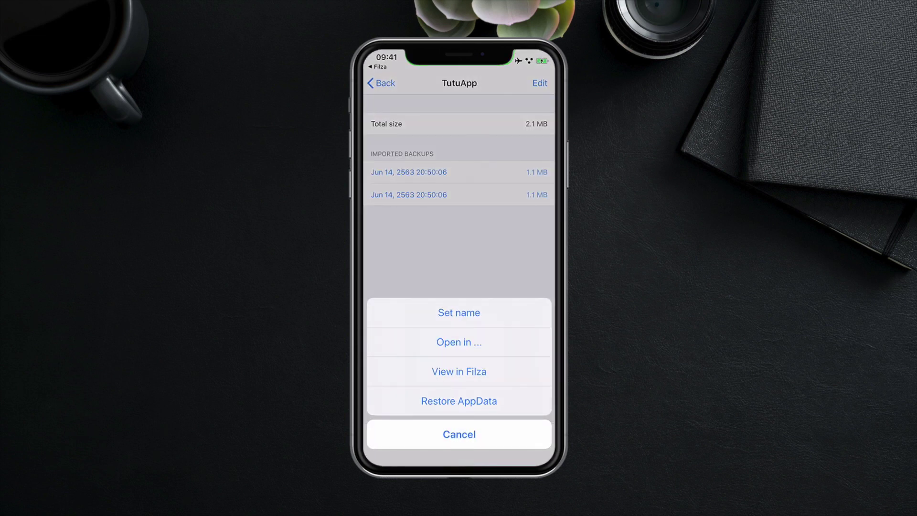
# Restore TutuApp's app data from the imported backup in Apps Manager.
pyautogui.click(510, 401)
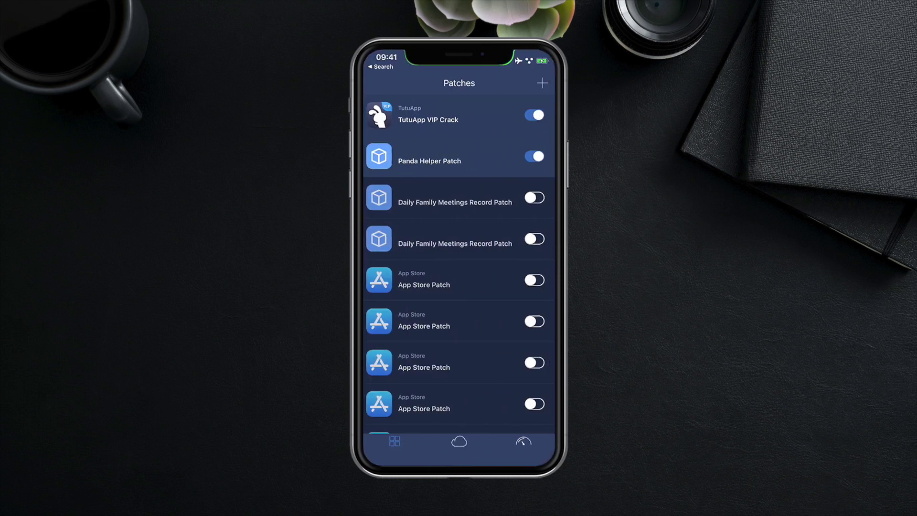
# Check in Flex 3 that TutuApp VIP Crack and Panda Helper Patch stay enabled.
pyautogui.click(478, 112)
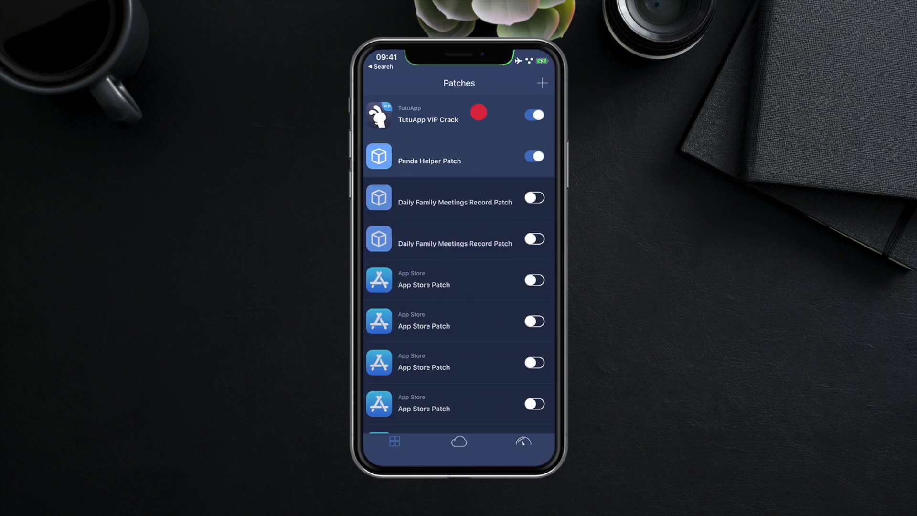